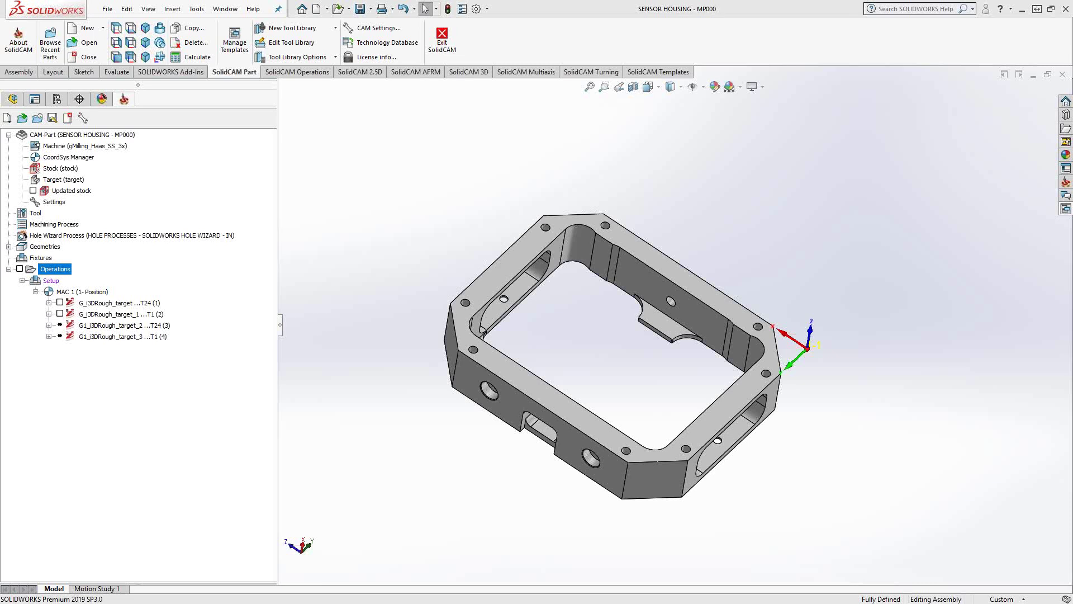
Open G_i3DRough_target and review its Geometry page and its tool list of T24 and T1.
double_click(96, 304)
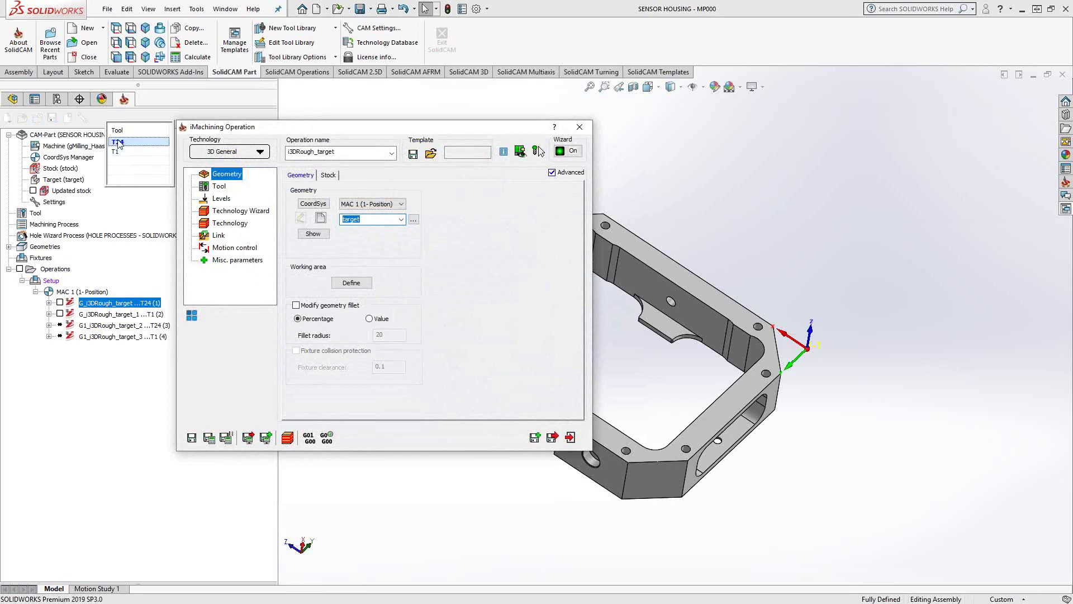
click(217, 187)
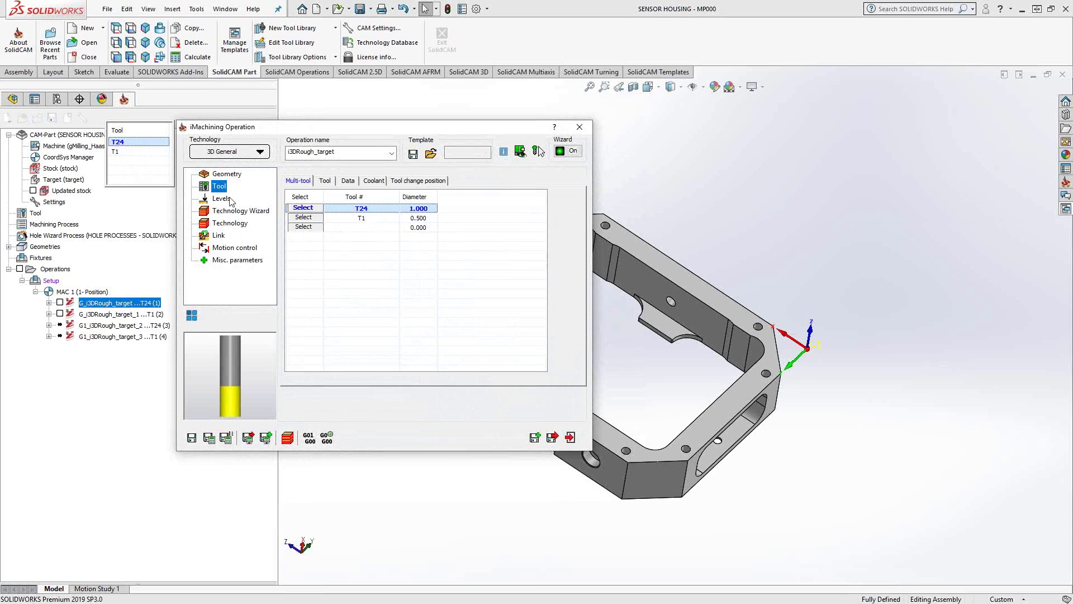
click(223, 177)
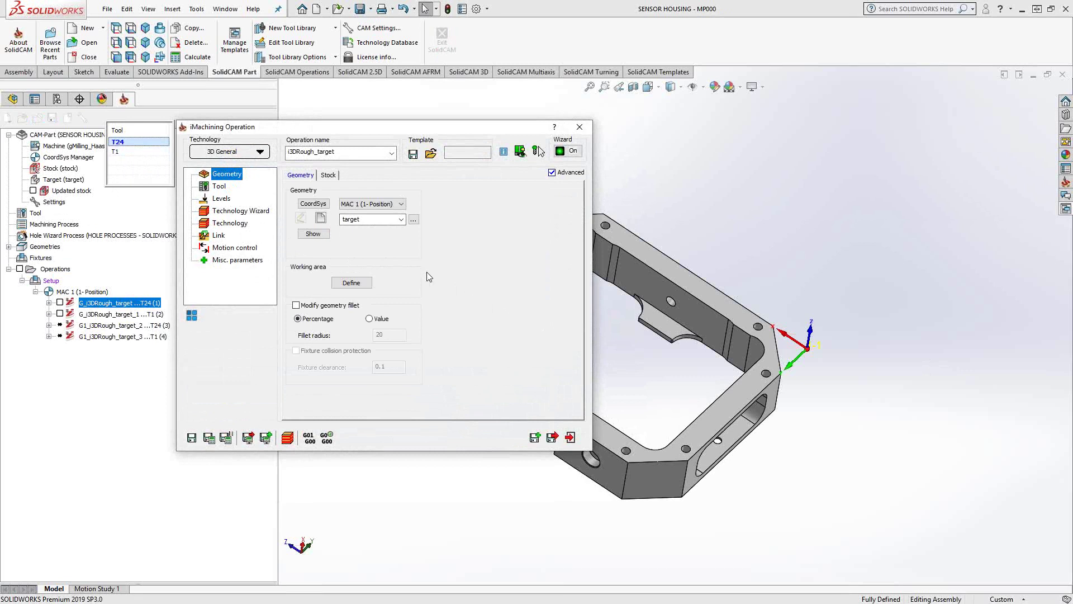
click(215, 188)
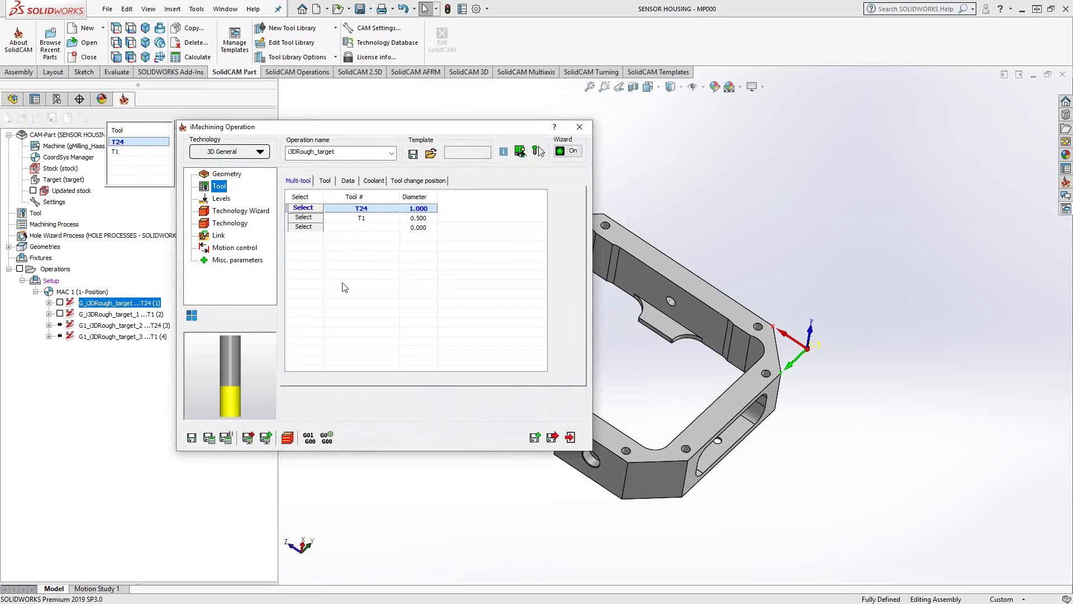
click(220, 199)
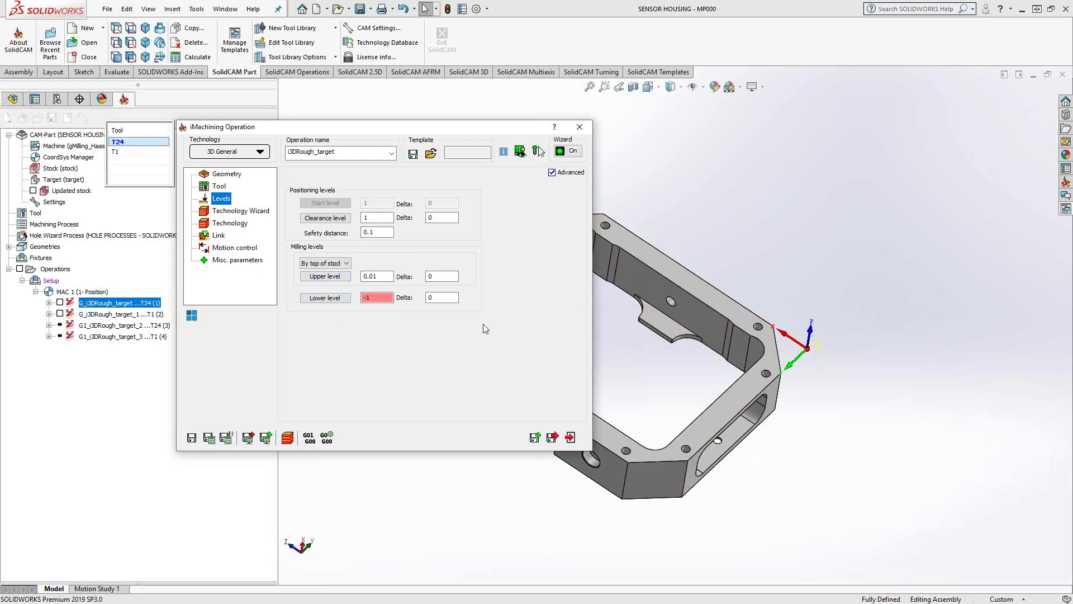
Check the milling levels: clearance 1, safety distance 0.1, upper level 0.01, lower level -1.
mouse_move(370, 306)
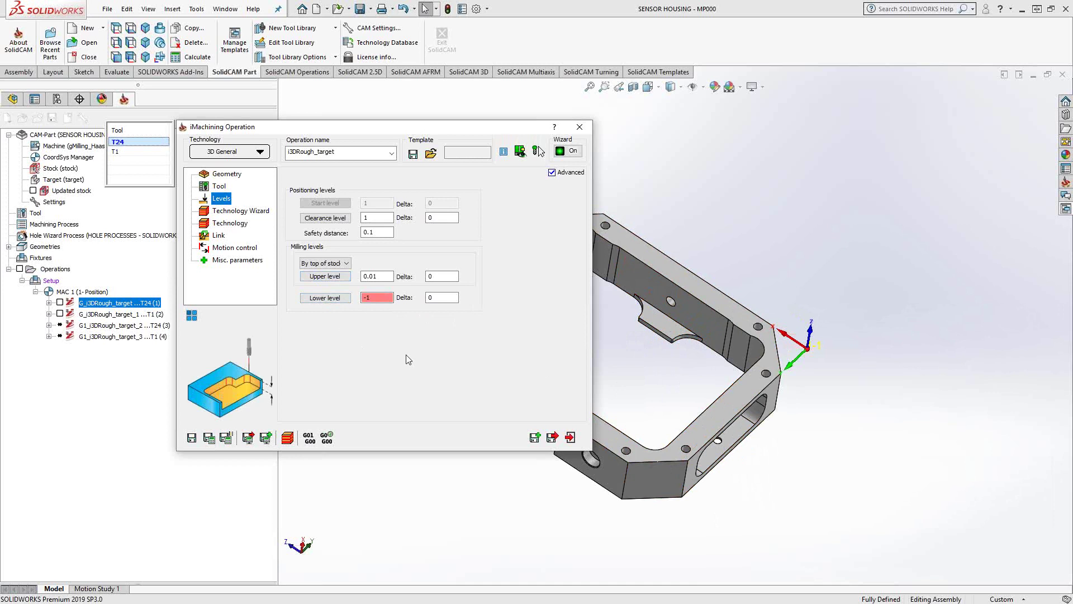
click(227, 217)
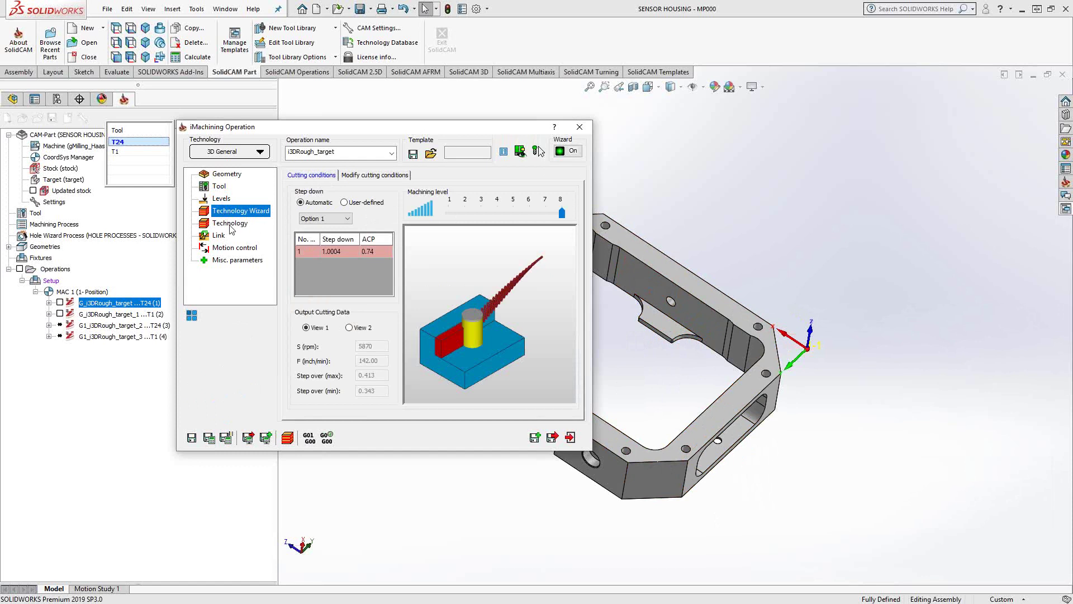
Review the Technology page: rest rough by scallop 0.01, 0.01 wall and floor offsets, climb cutting.
click(229, 224)
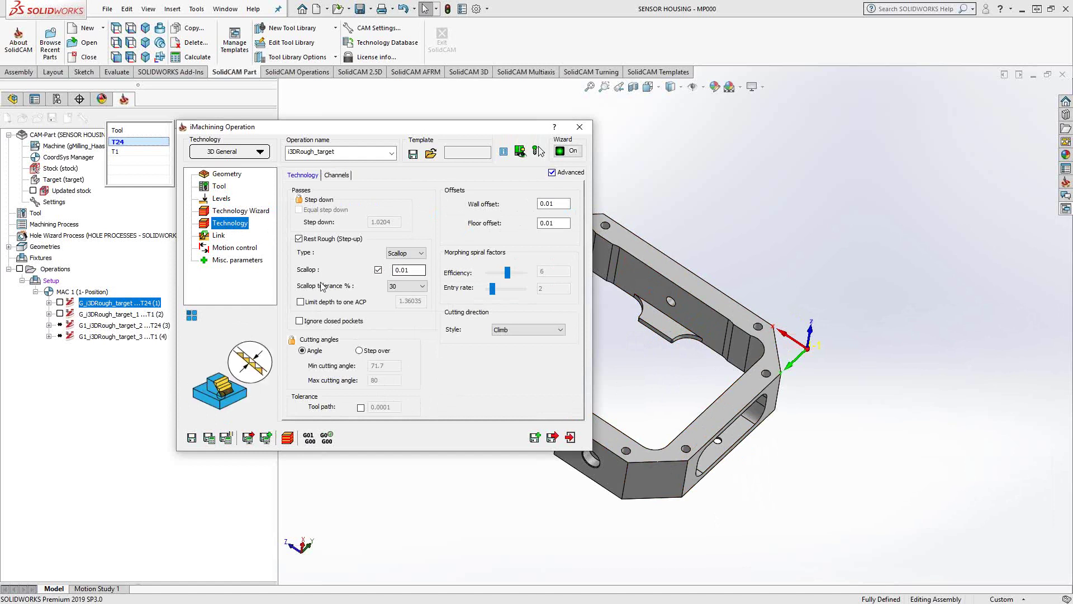
click(415, 269)
click(312, 152)
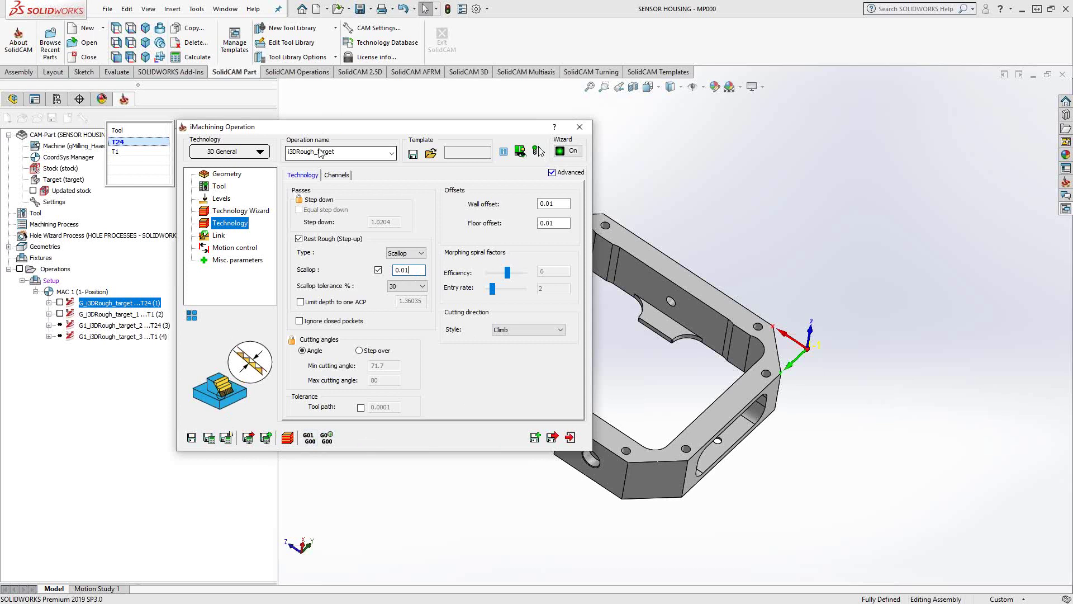
Close the operation settings and inspect the first i3DRough toolpath on the housing.
click(580, 128)
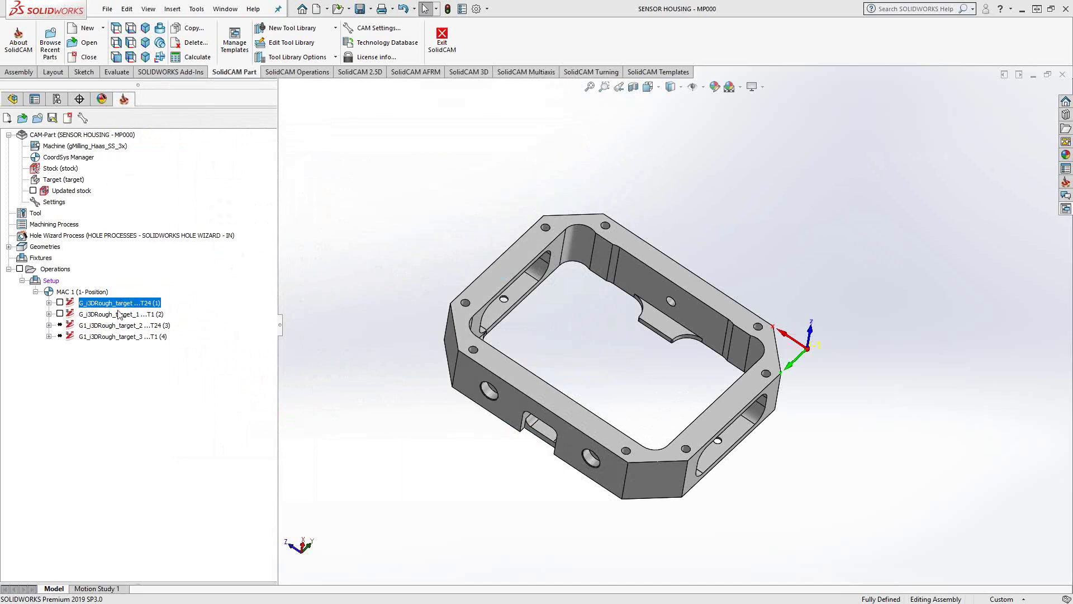
click(60, 302)
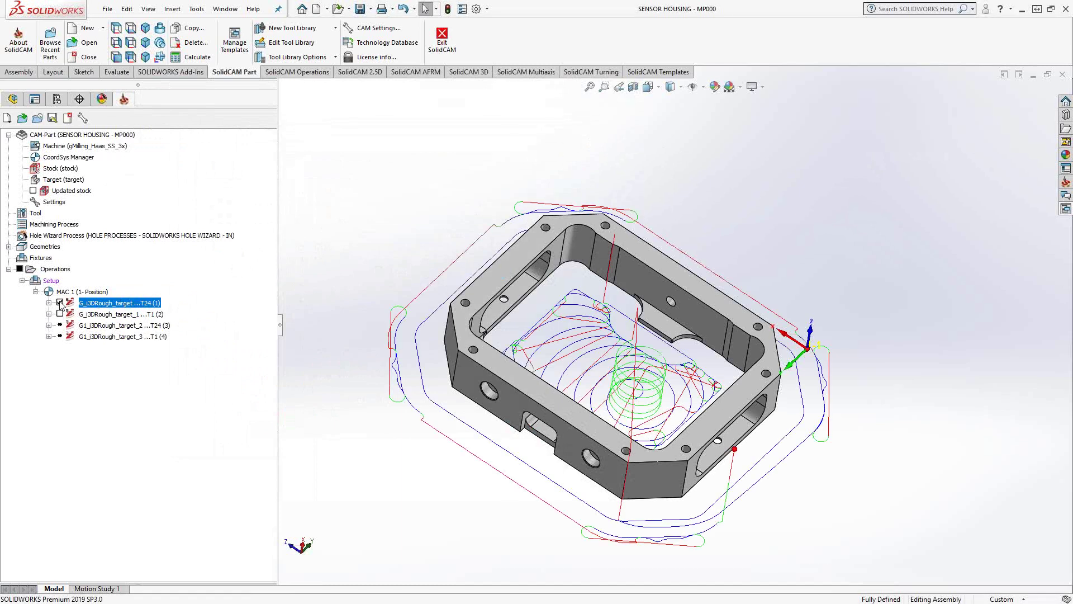
middle_drag(688, 393, 659, 373)
scroll(659, 373, down, 5)
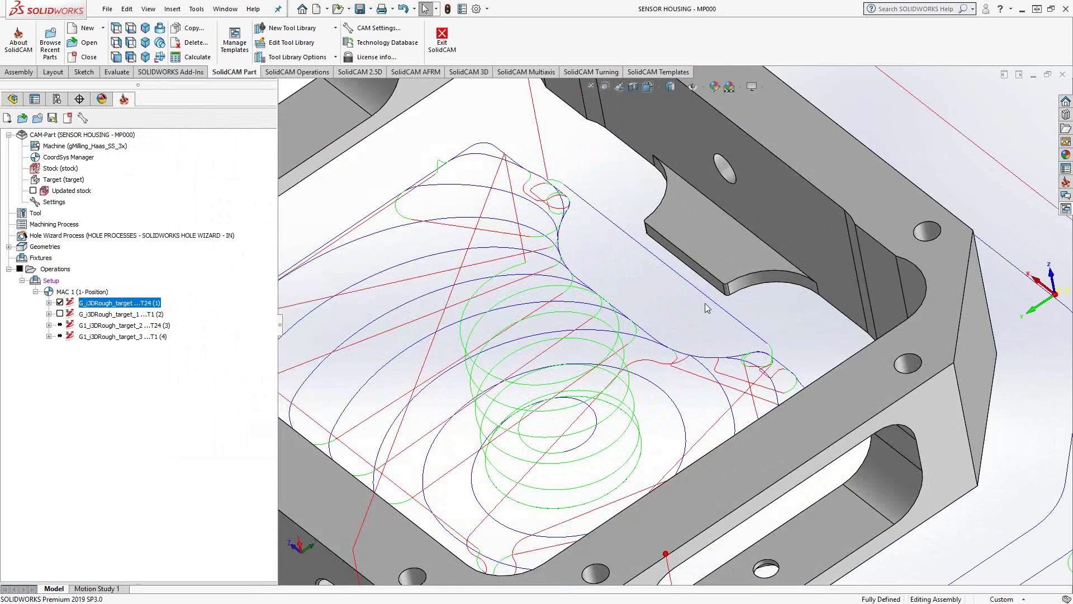
scroll(615, 398, up, 6)
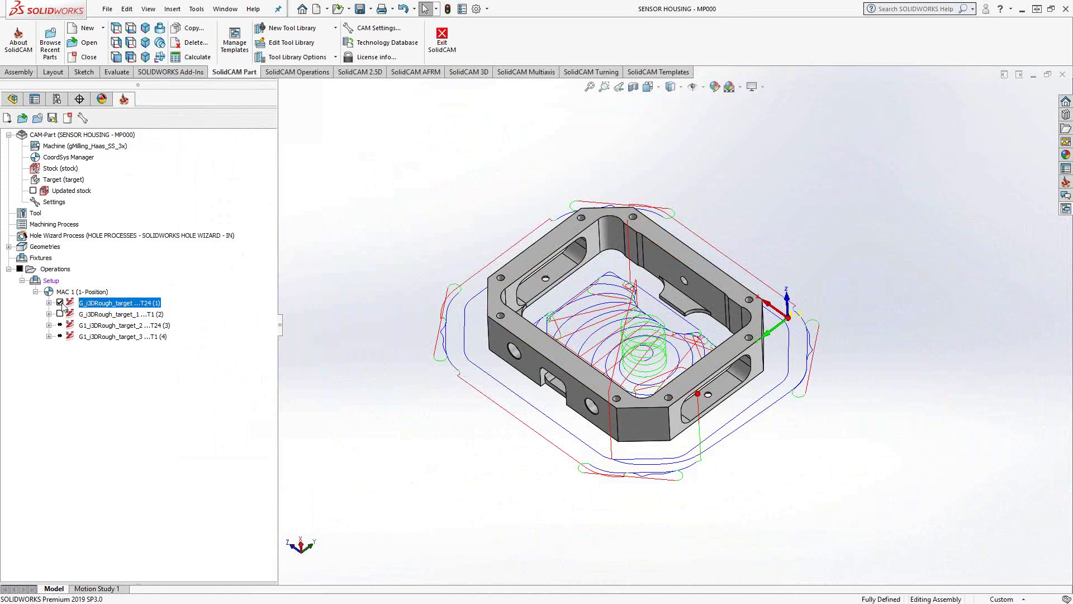
click(59, 302)
Inspect the second i3DRough toolpath from several angles, hide it, and select both operations.
click(60, 313)
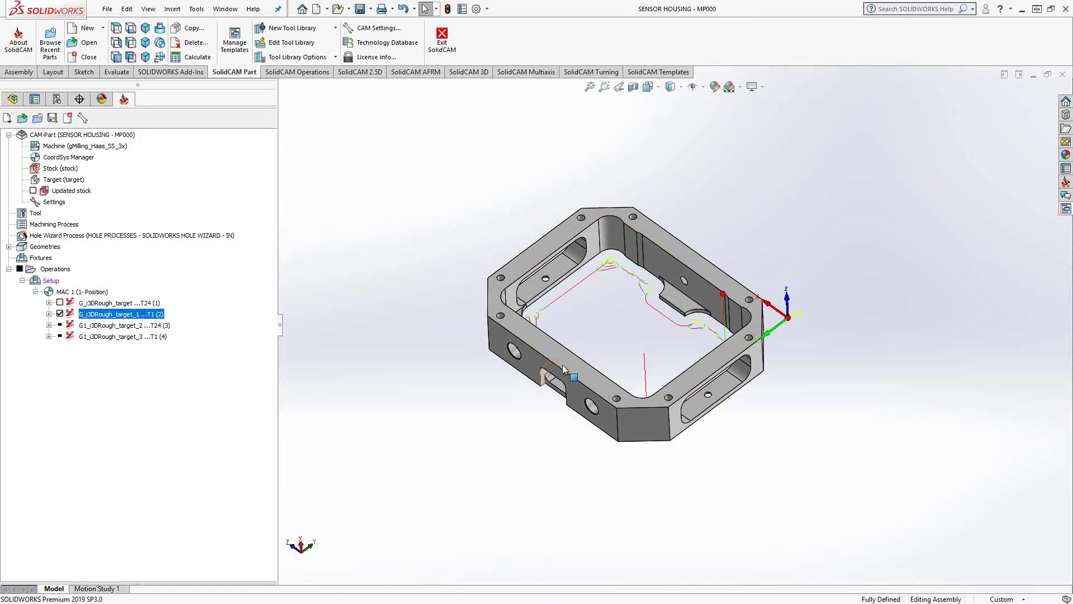
middle_drag(584, 334, 700, 323)
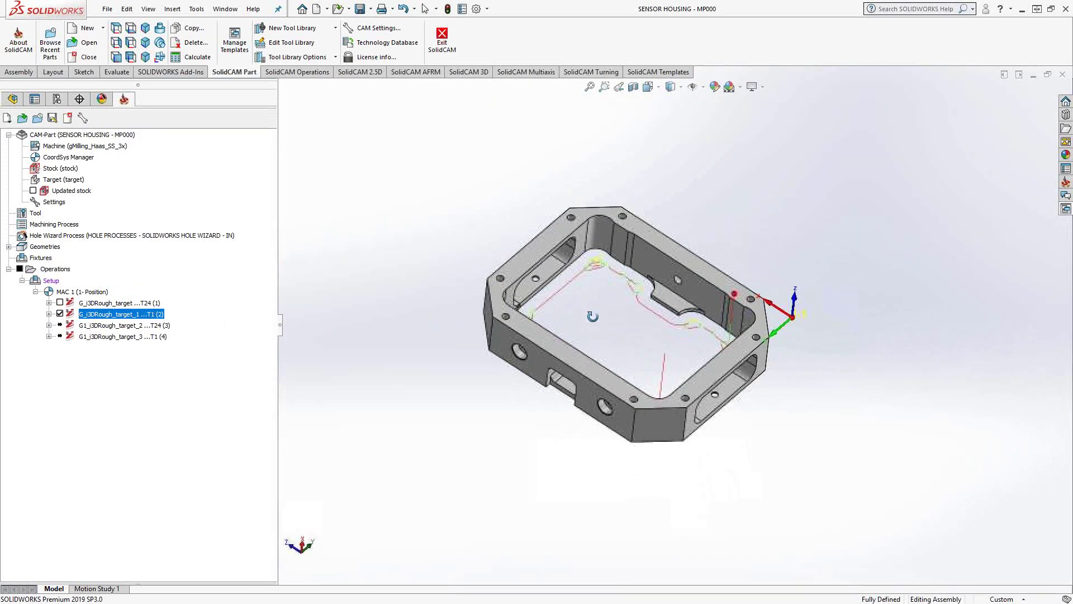
scroll(700, 323, down, 3)
scroll(700, 323, down, 4)
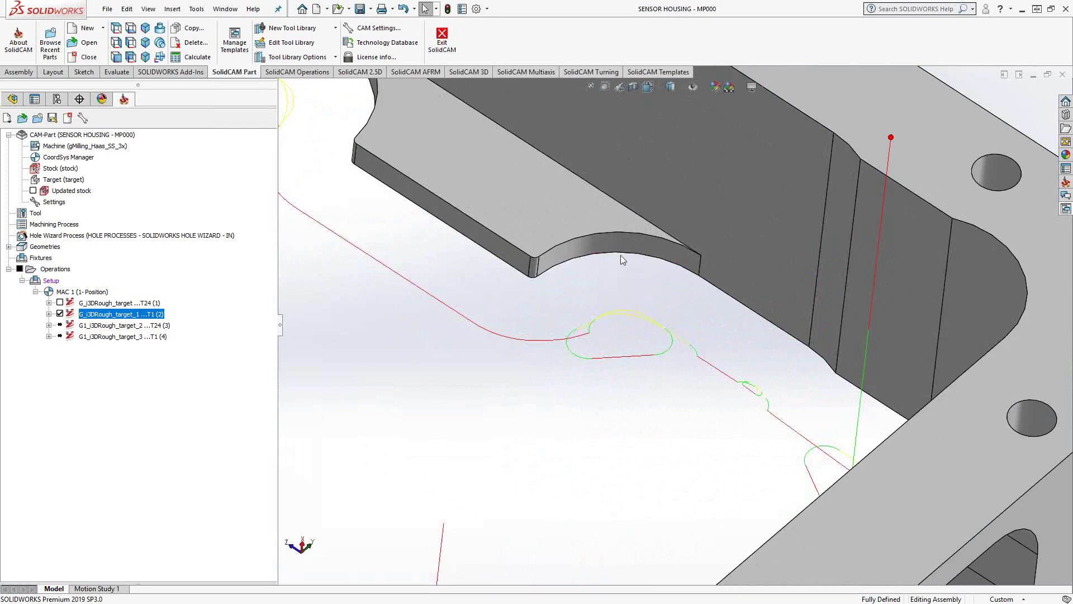
middle_drag(550, 384, 627, 215)
middle_drag(587, 376, 647, 451)
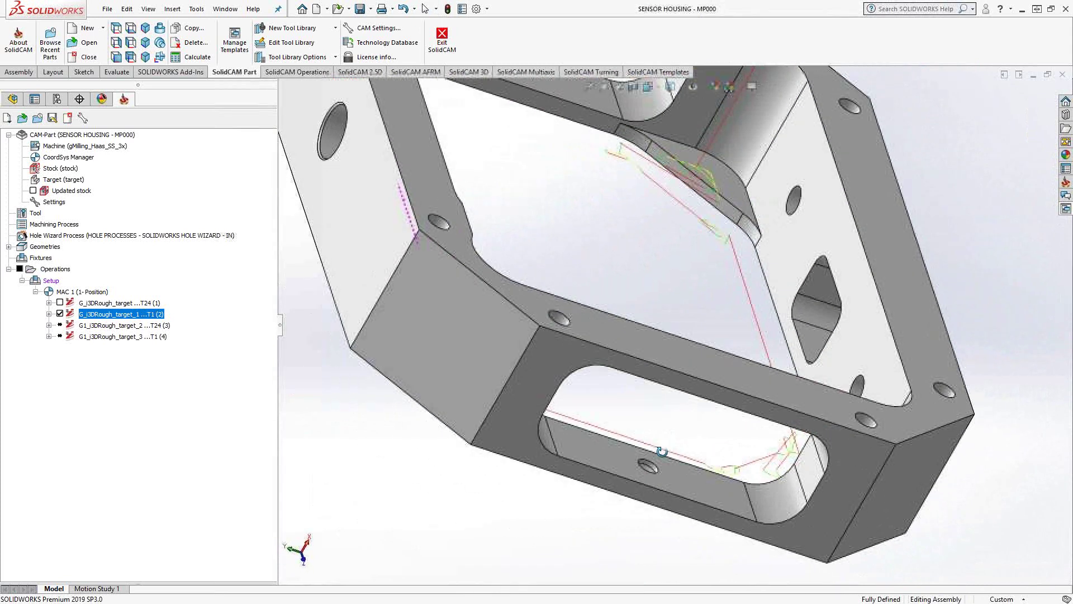
scroll(689, 233, down, 4)
ctrl+middle_drag(677, 203, 723, 304)
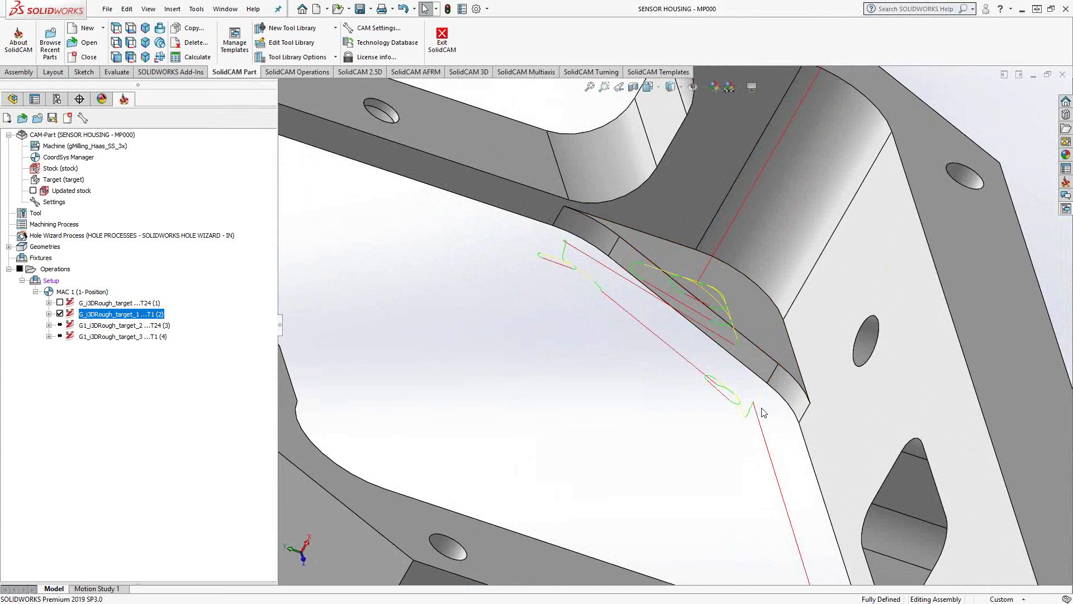
scroll(572, 347, up, 10)
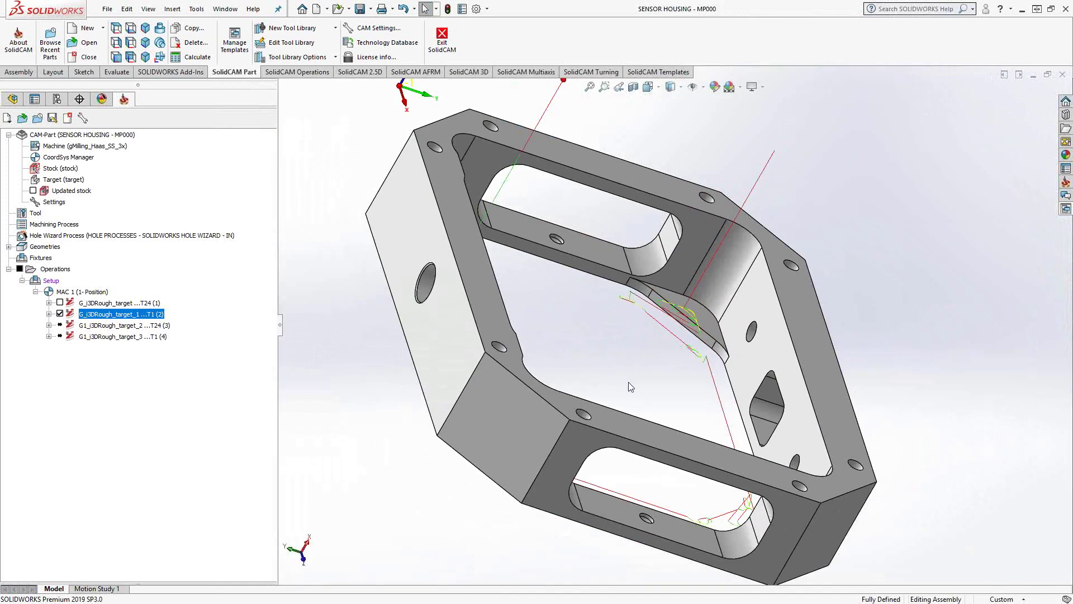
middle_drag(629, 382, 441, 347)
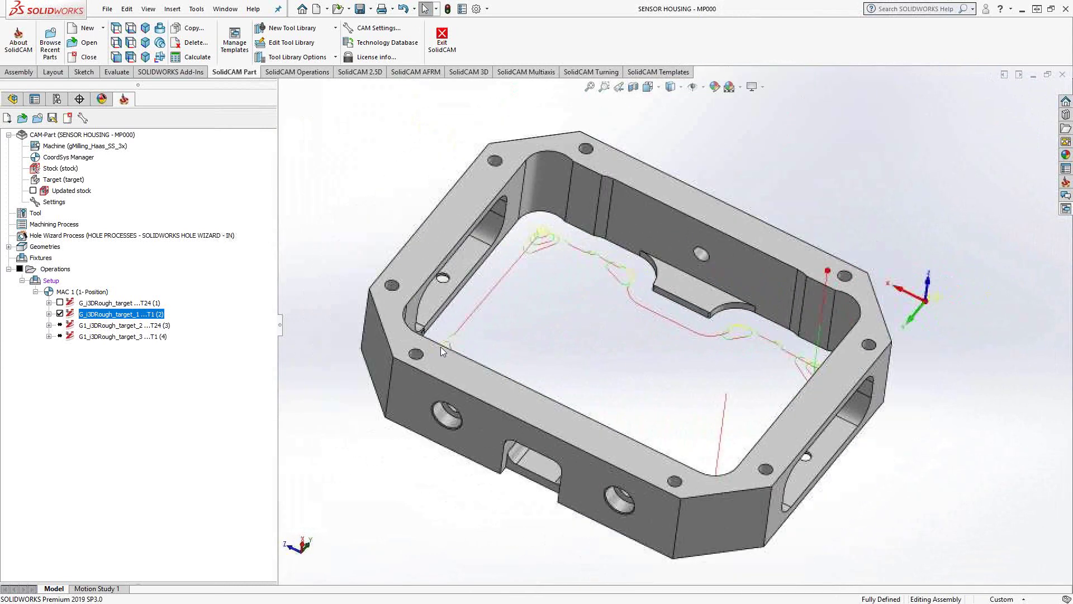
click(60, 313)
ctrl+click(92, 304)
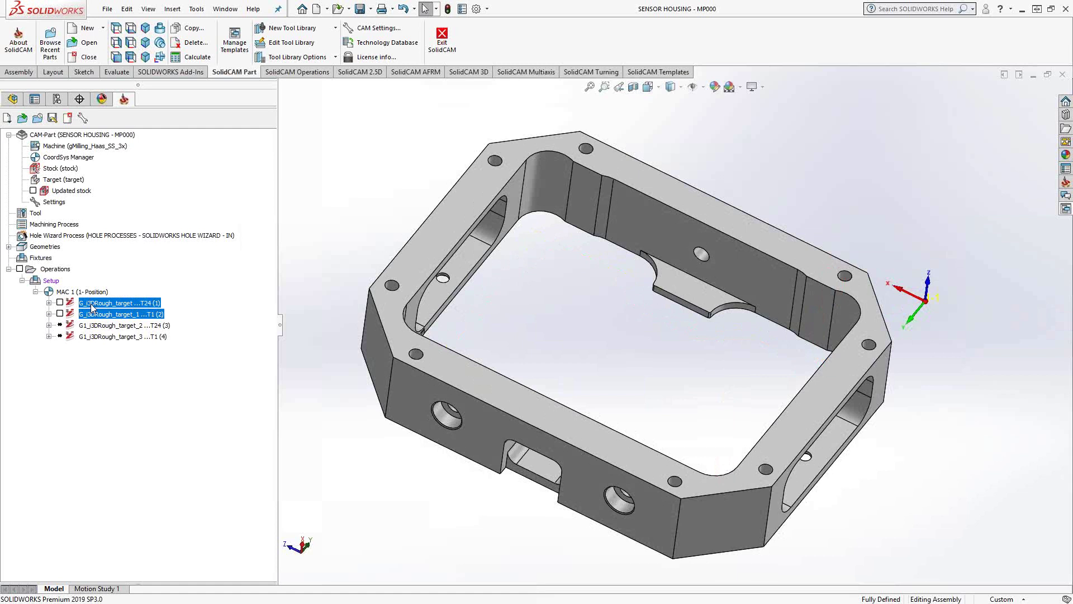
right_click(93, 304)
click(133, 215)
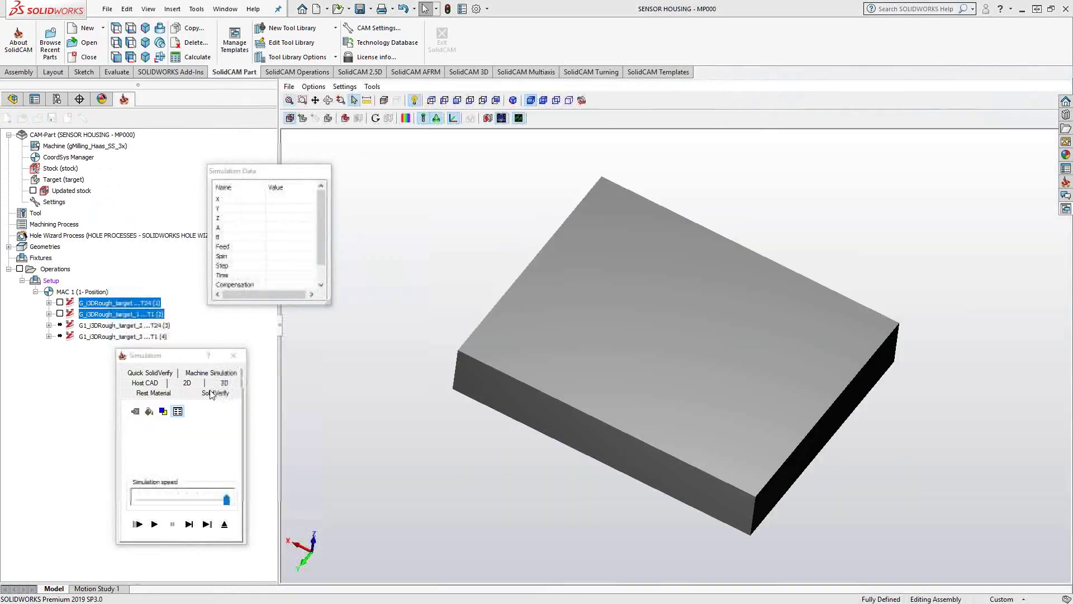
click(155, 528)
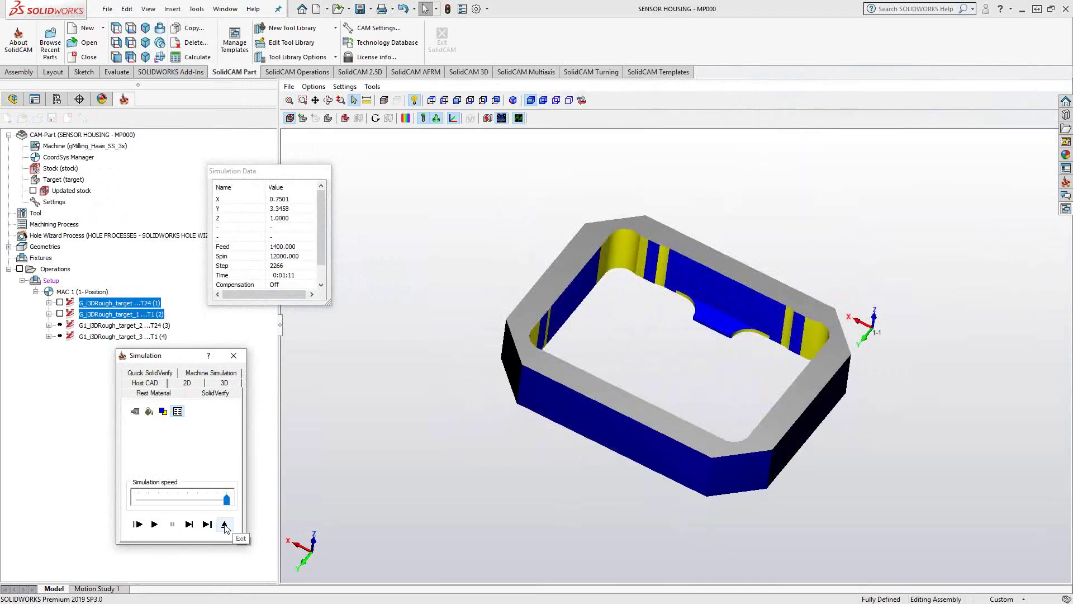
click(225, 526)
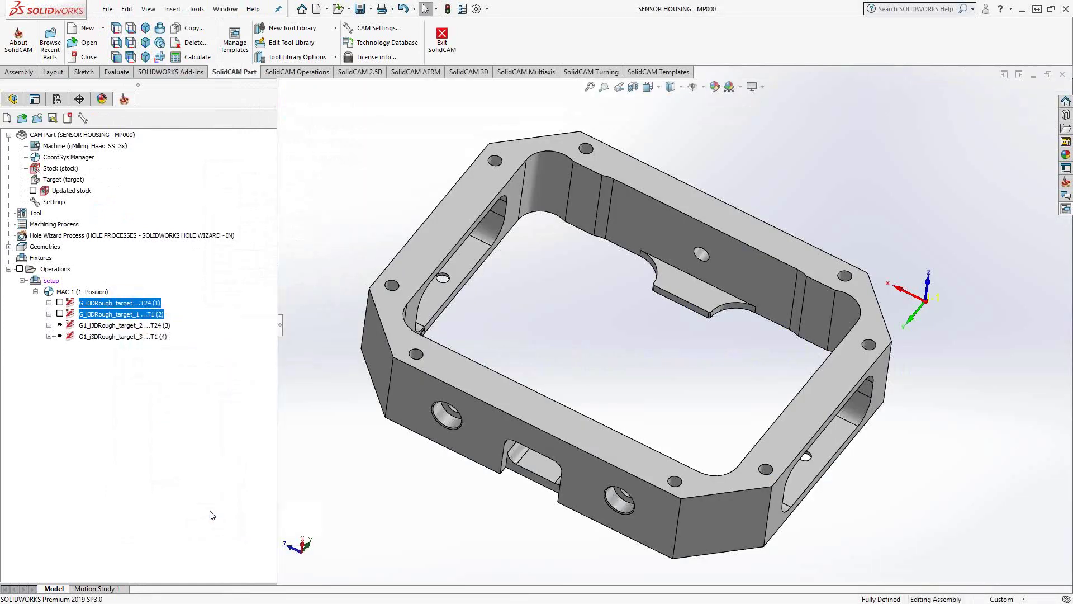
Suppress the first two selected i3DRough operations.
right_click(123, 308)
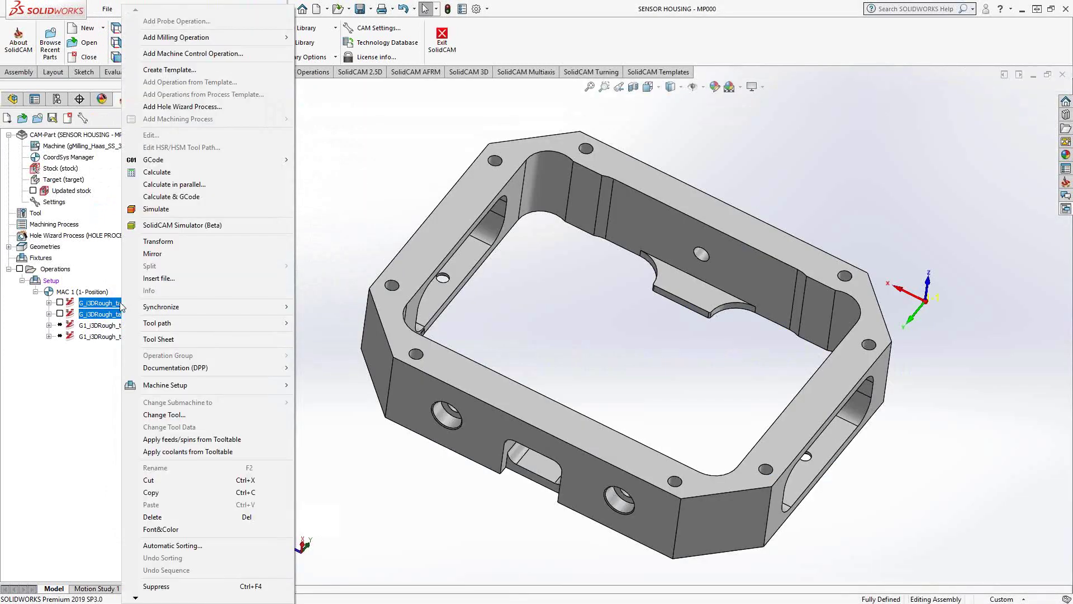
mouse_move(166, 327)
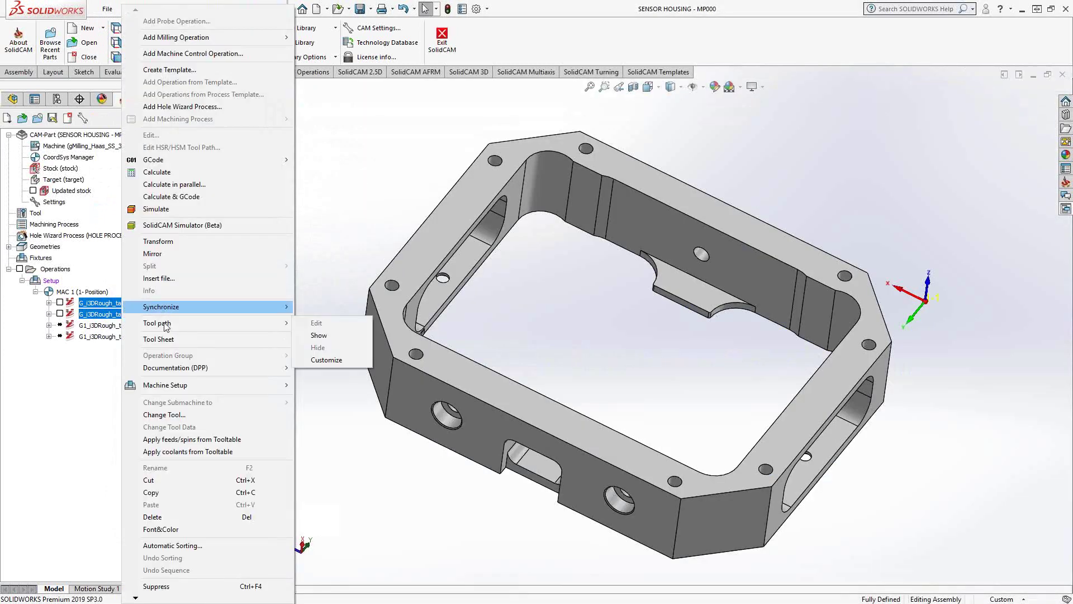
click(158, 586)
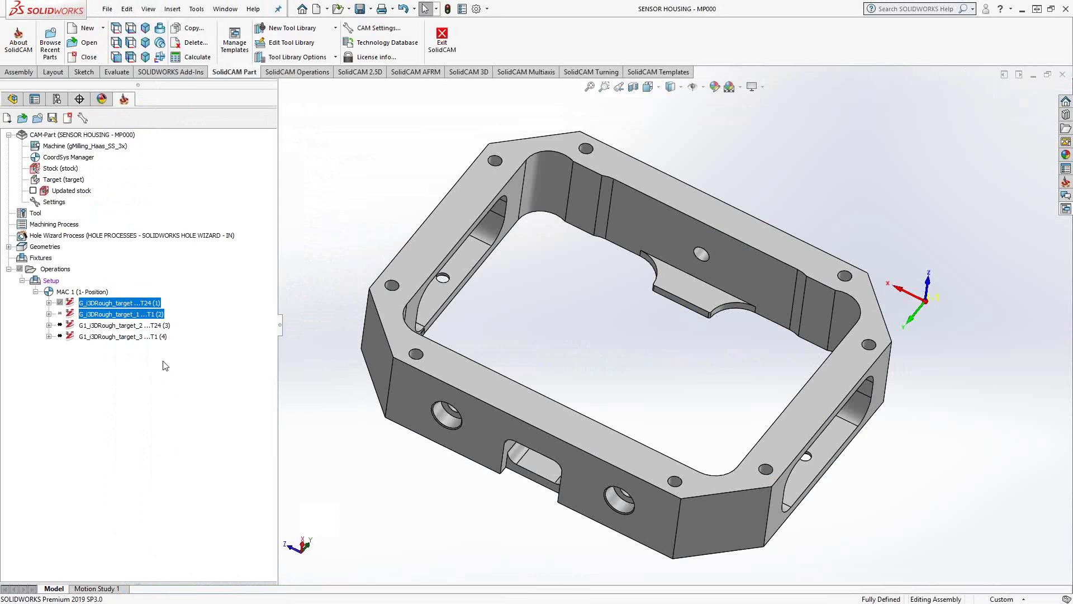
Select G1_i3DRough_target_2 and G1_i3DRough_target_3 and bring up their commands.
click(117, 325)
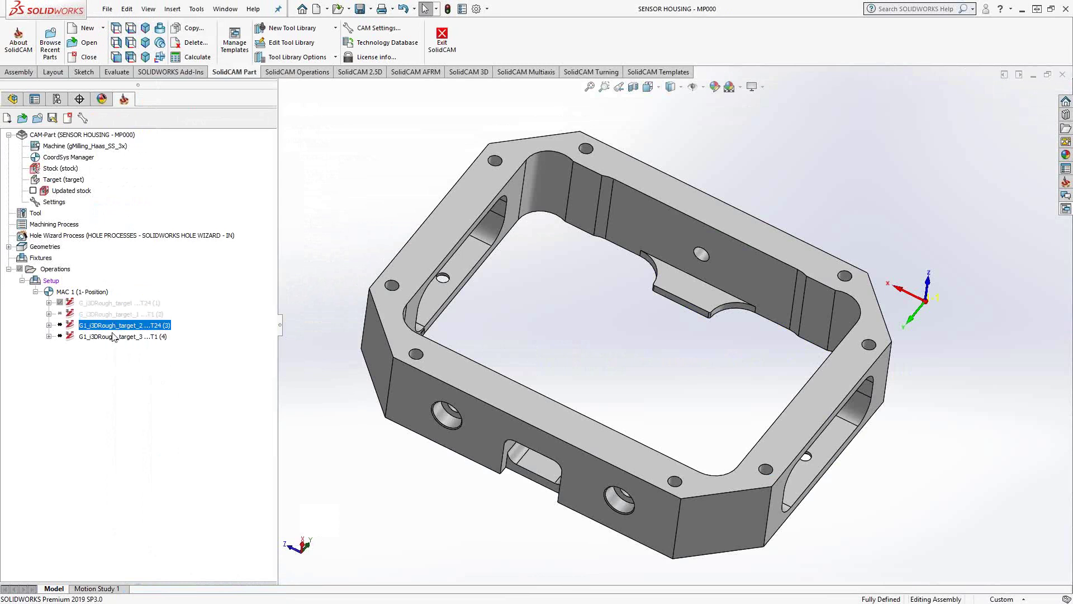
shift+click(111, 337)
right_click(110, 338)
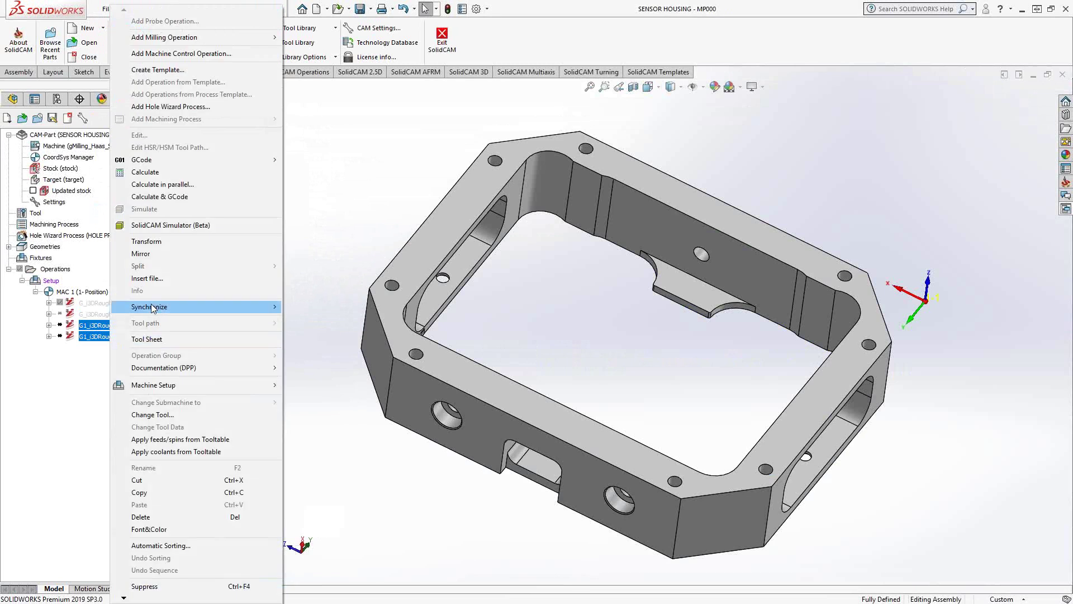
Synchronize & Calculate both G1 operations and orbit to inspect their toolpaths in the pocket.
mouse_move(235, 306)
click(325, 332)
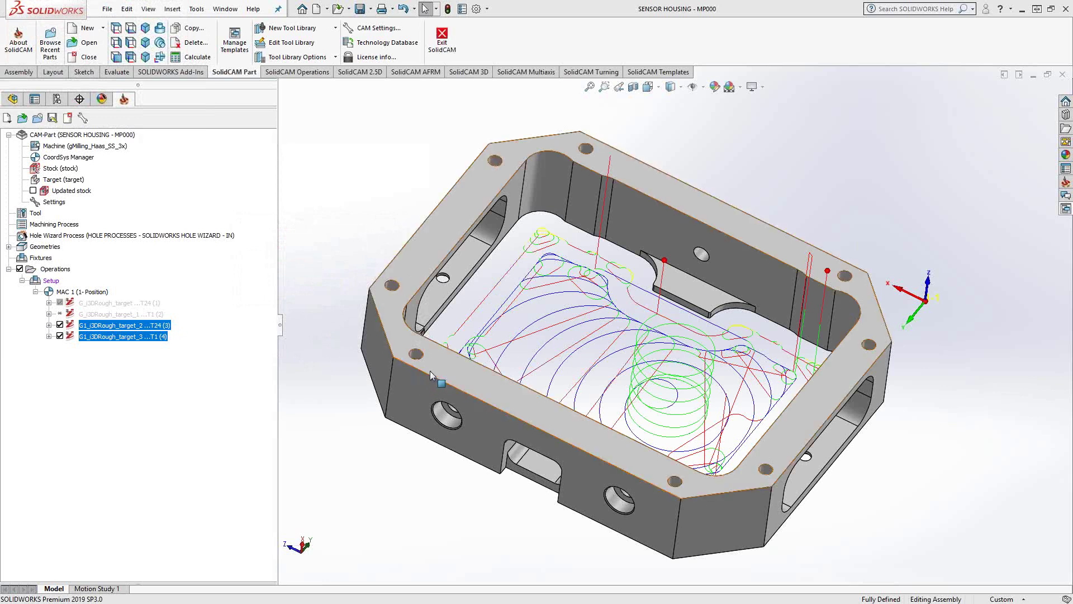
middle_drag(625, 355, 579, 342)
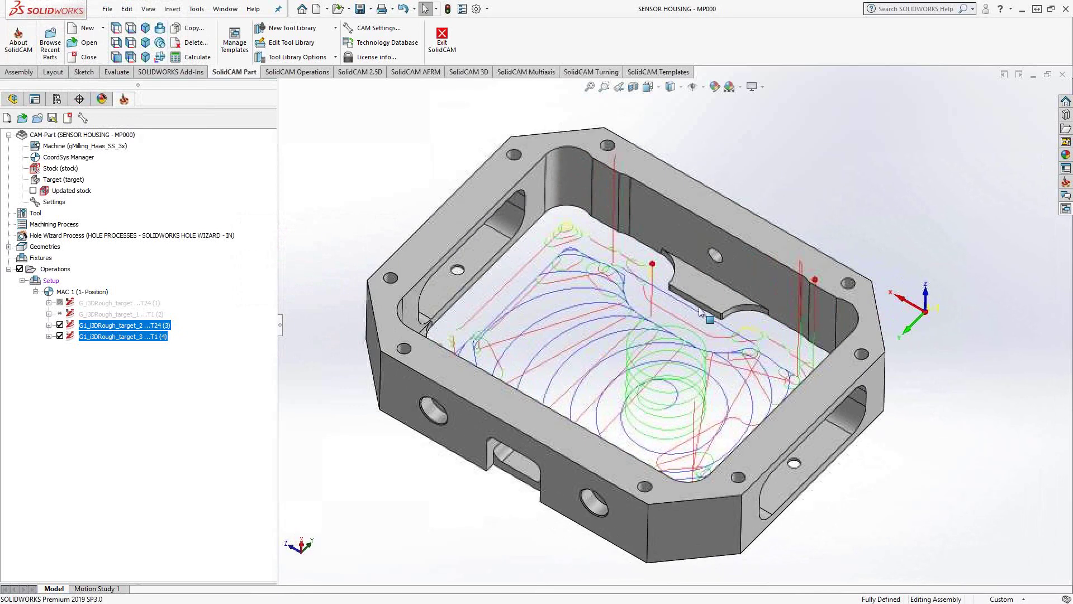
click(95, 328)
Open i3DRough_target_2's Working Area settings and preview the w_a chain on the part.
double_click(94, 327)
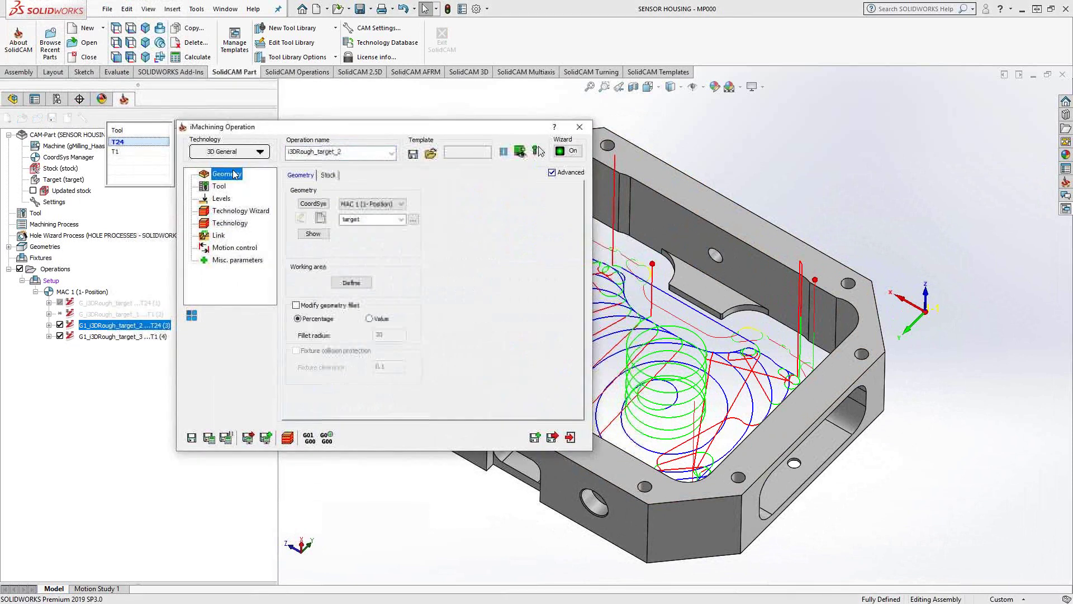
click(352, 283)
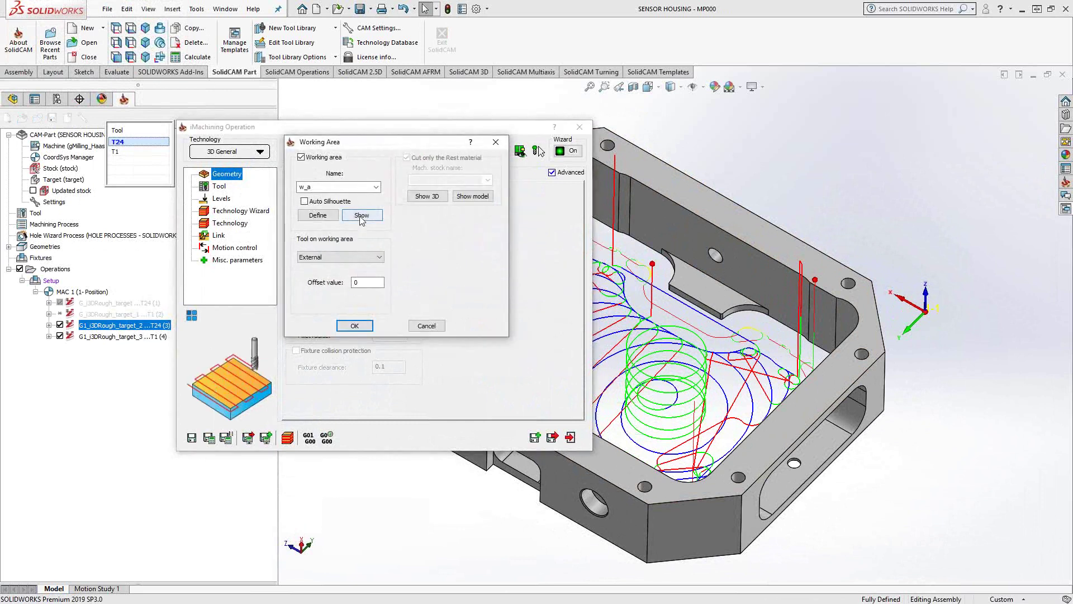
click(362, 216)
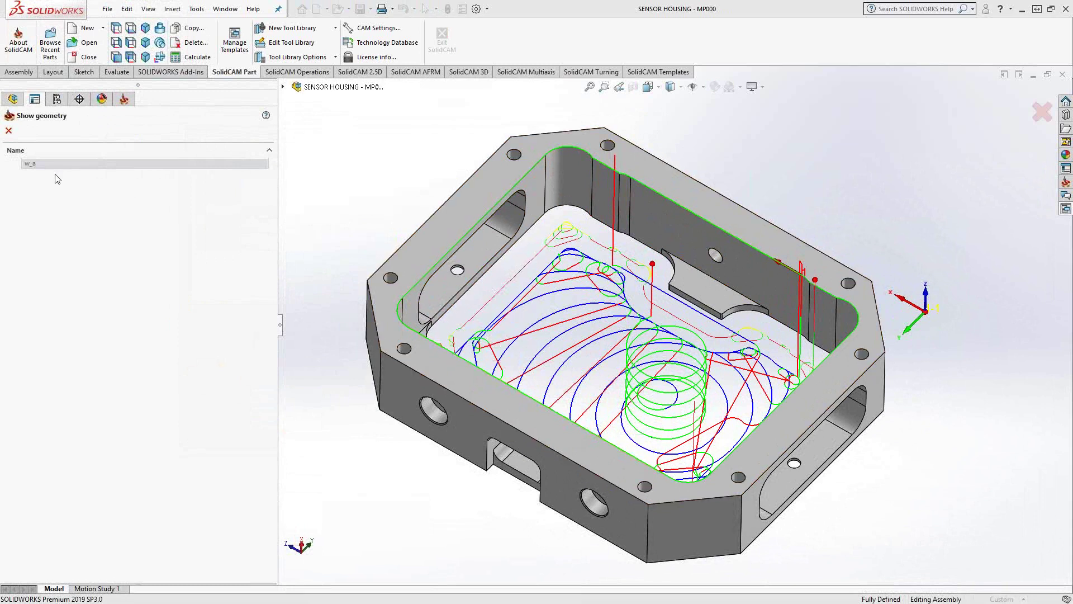
click(8, 131)
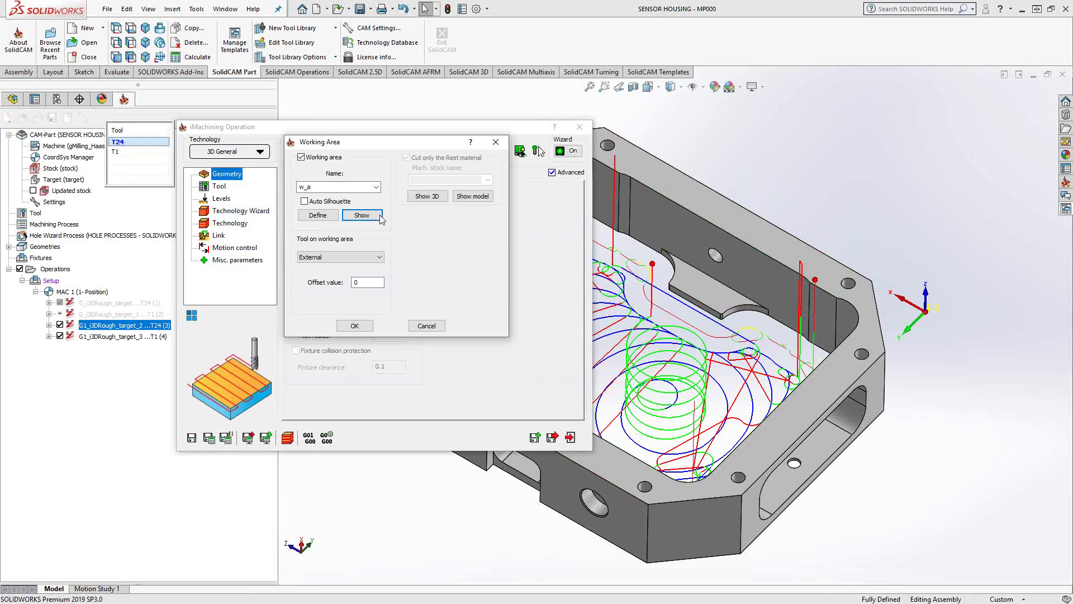
Attempt a new working-area chain, cancel it, and leave the working-area name blank.
click(318, 215)
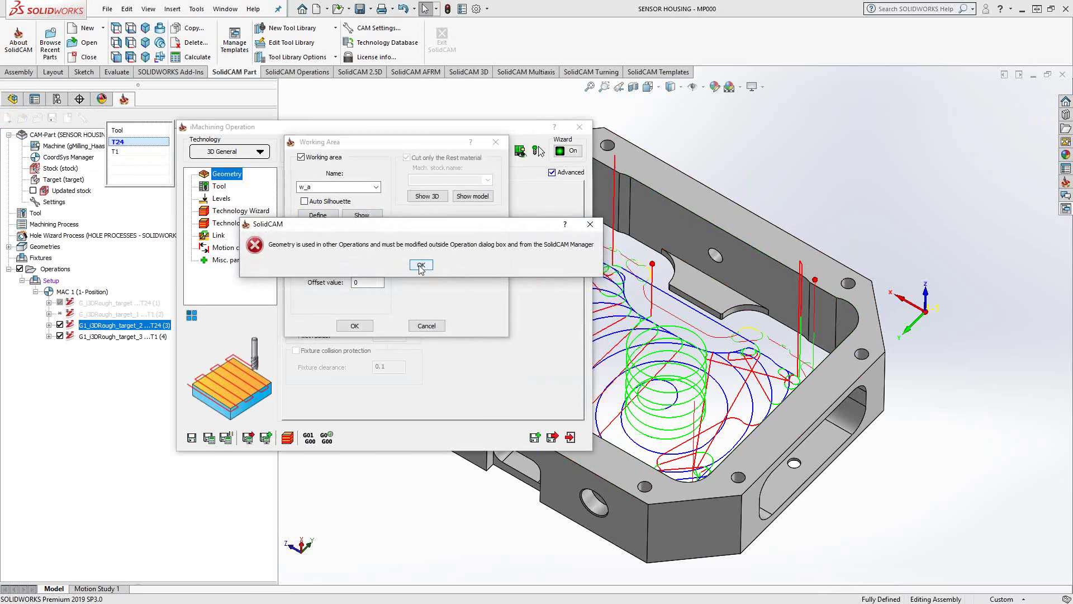
click(421, 267)
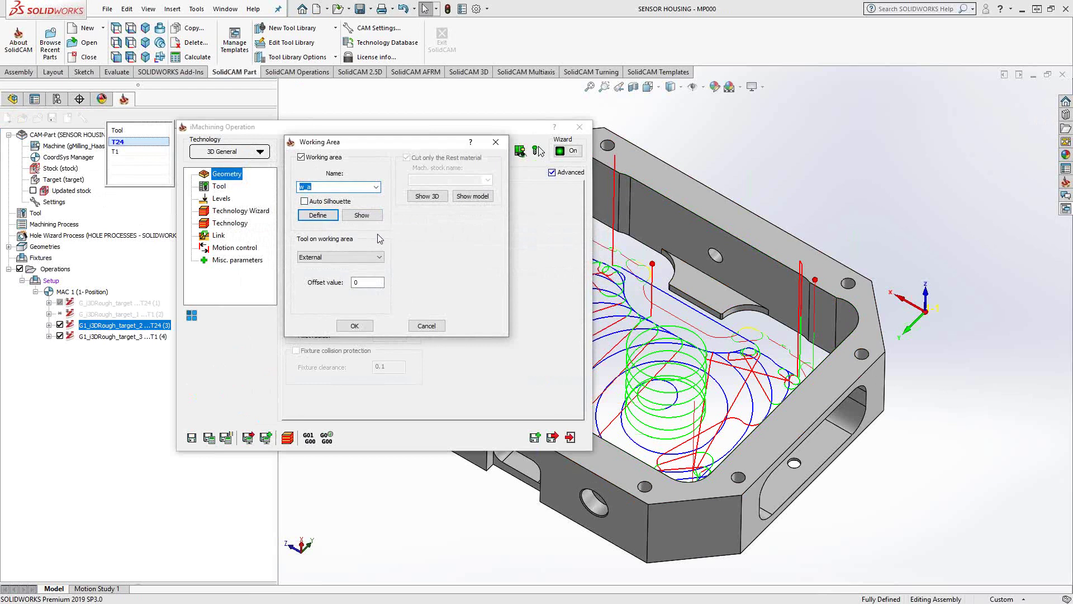
click(303, 157)
click(302, 158)
click(319, 215)
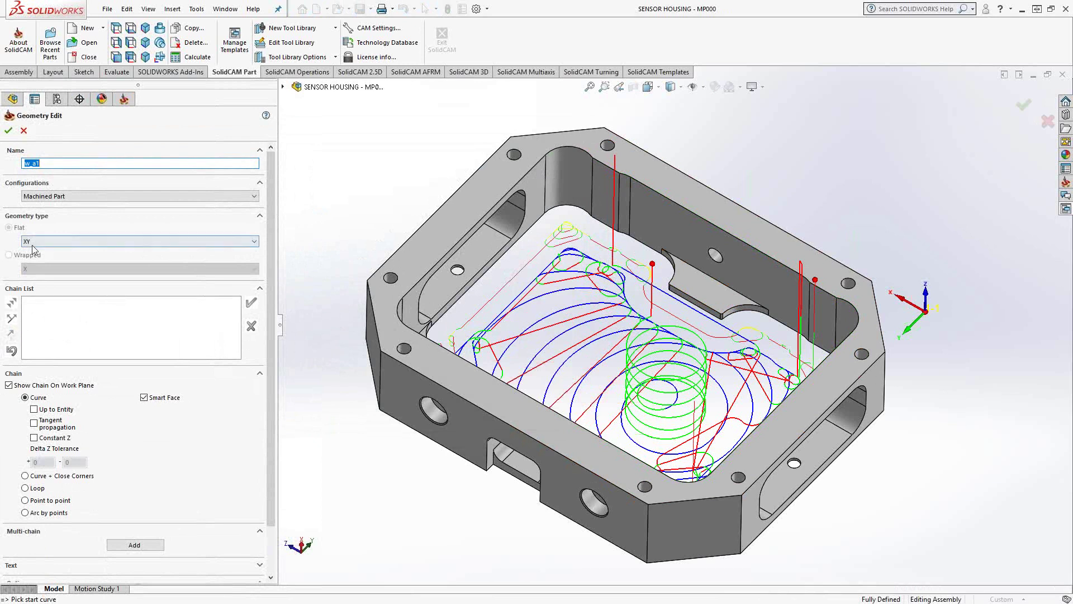
click(24, 132)
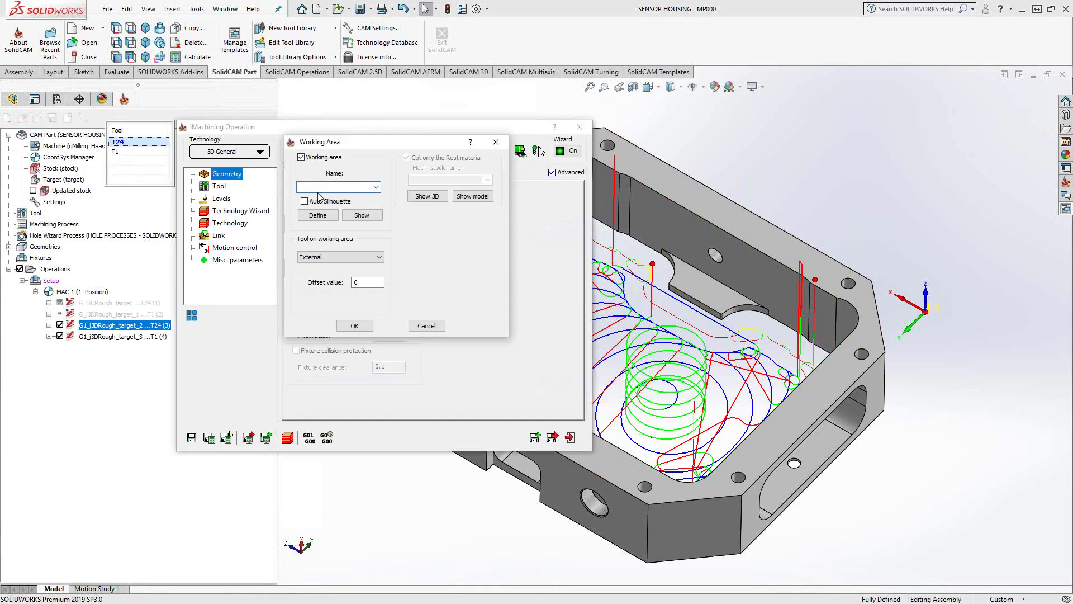
click(377, 187)
Select w_a as the working area and set the tool position to Internal.
click(331, 199)
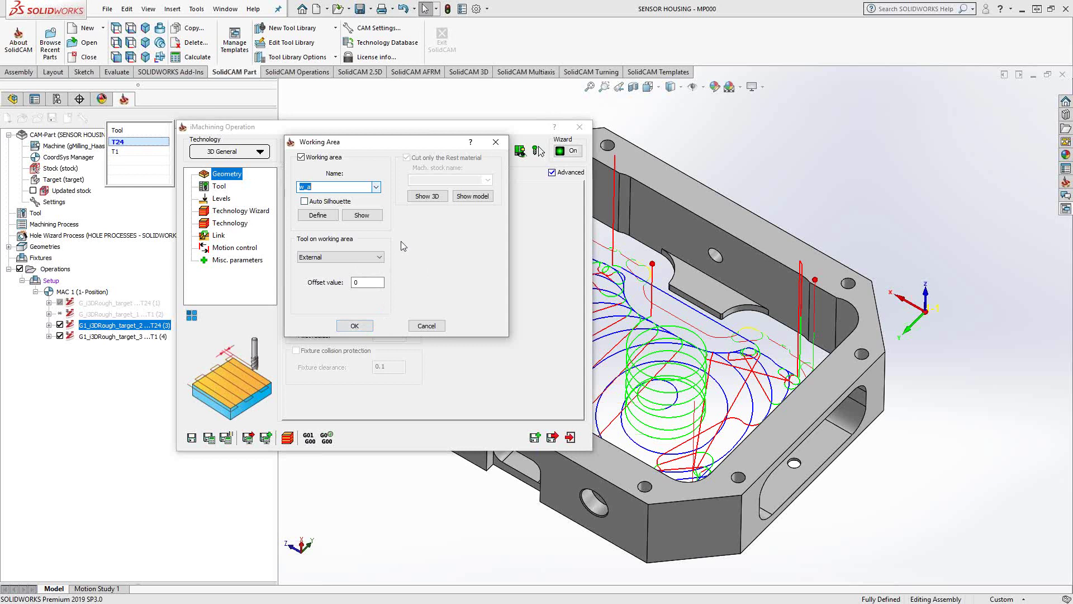
click(369, 258)
click(428, 272)
click(369, 259)
click(331, 268)
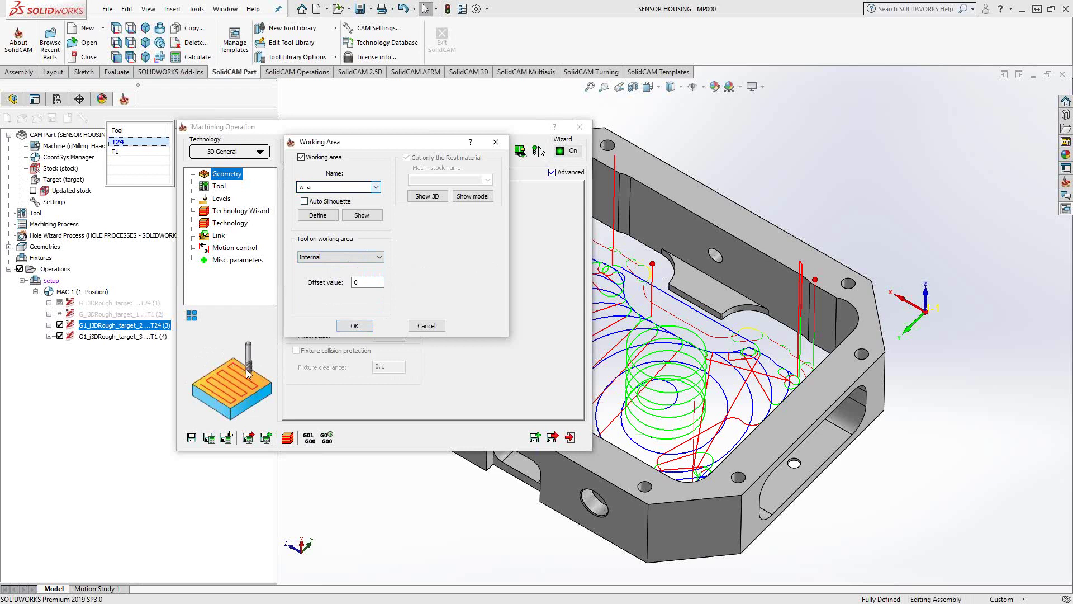
click(378, 258)
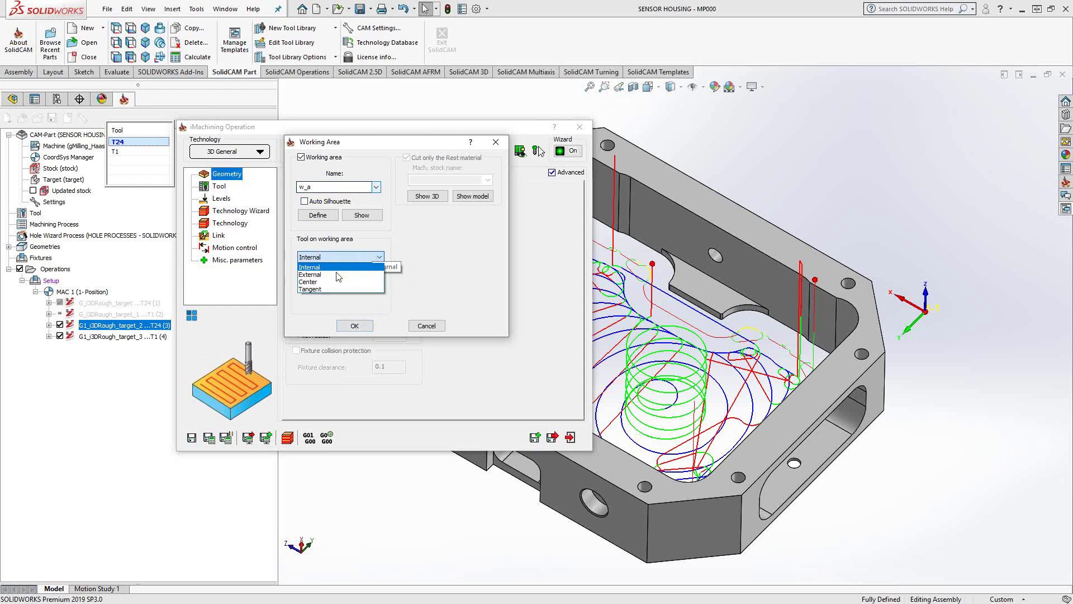
Try Center and Tangent, then set the tool External to w_a and confirm.
click(321, 282)
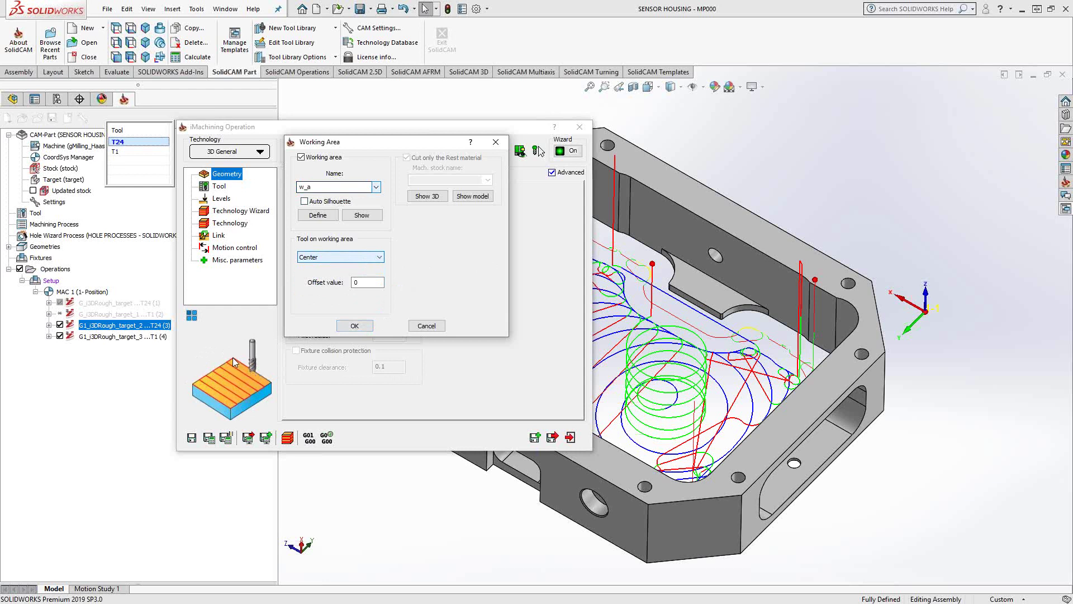
click(376, 257)
click(329, 289)
click(361, 258)
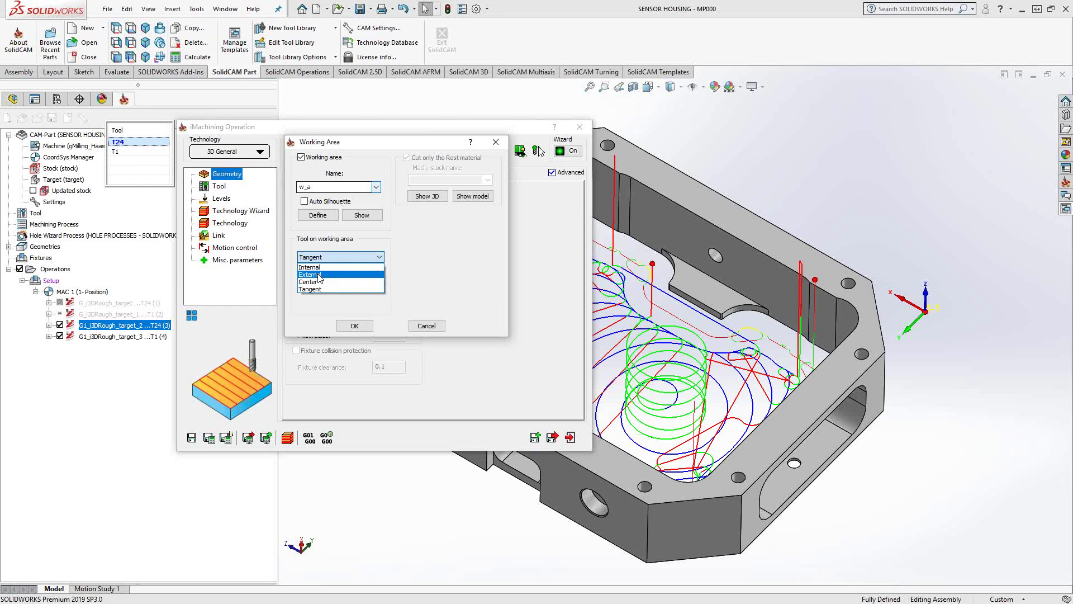
click(330, 274)
click(355, 327)
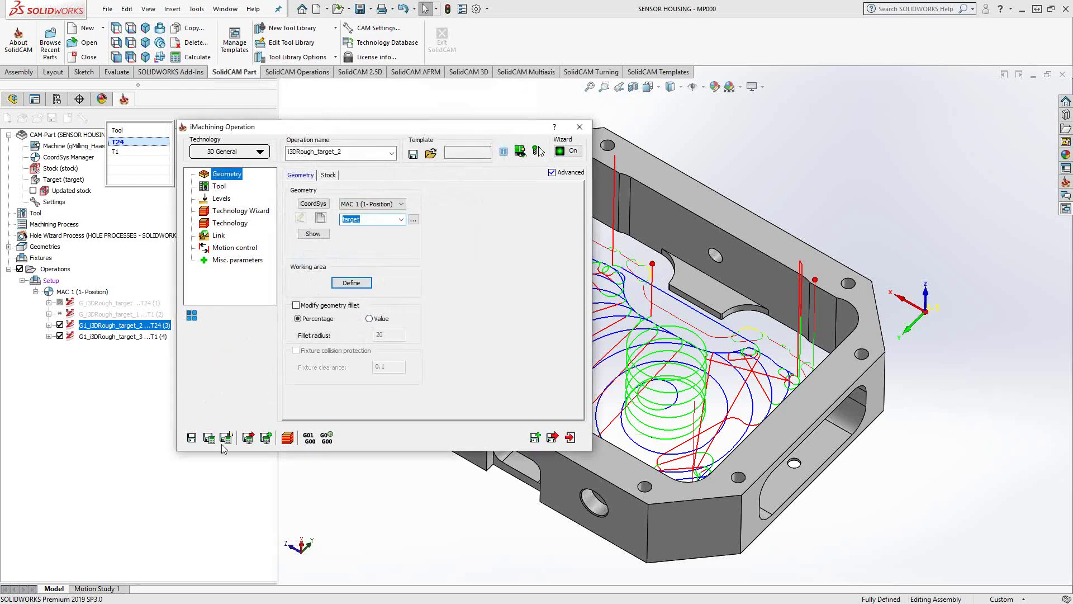
Close the i3DRough_target_2 iMachining operation without saving, then reorient the view of the SENSOR HOUSING and its G1 toolpaths.
click(570, 437)
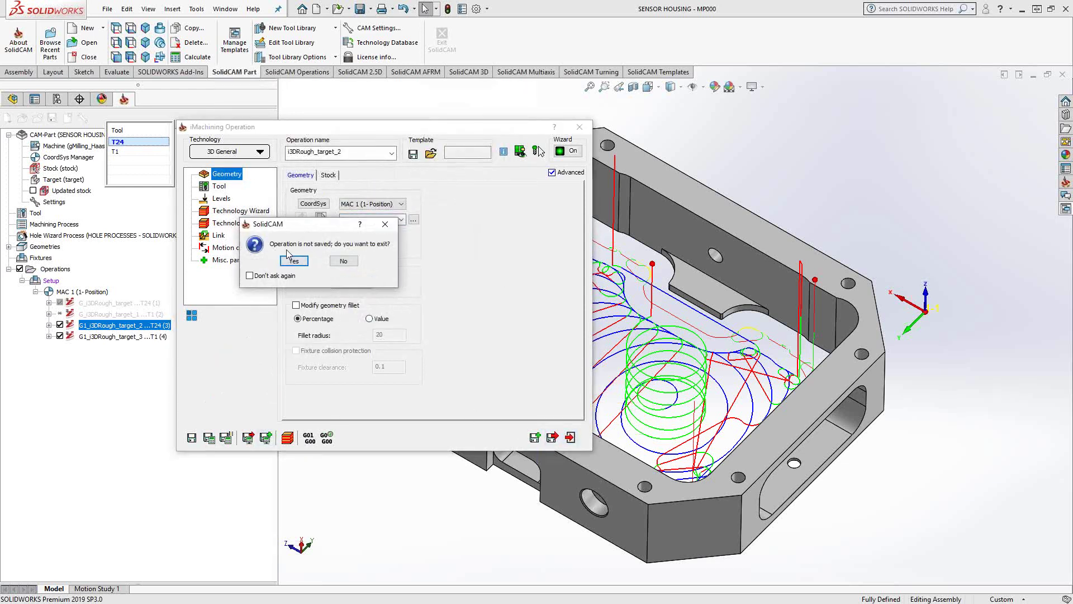
click(292, 261)
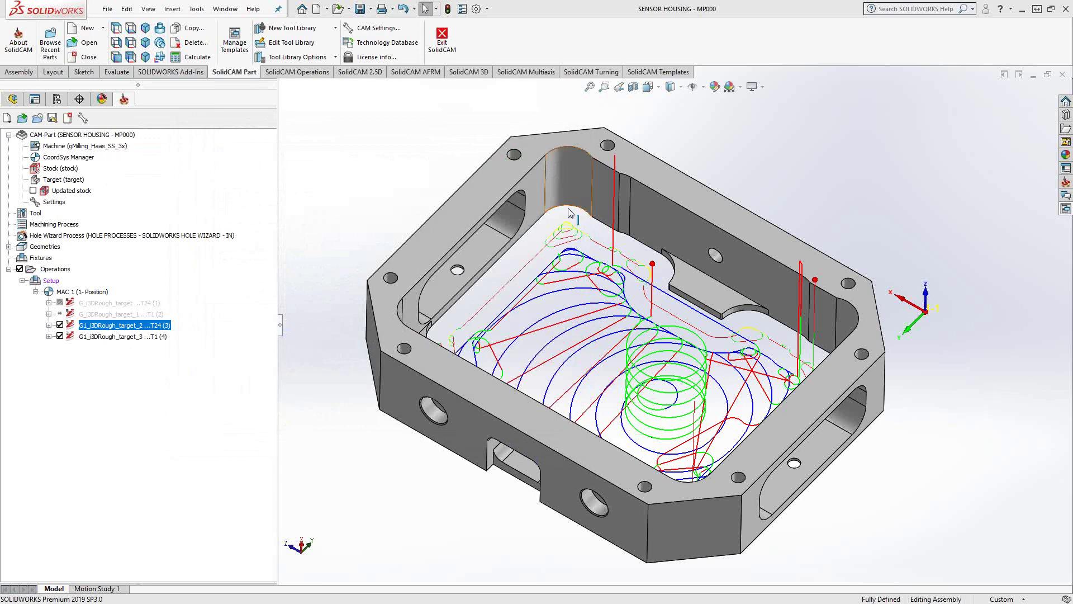
middle_drag(660, 427, 425, 344)
scroll(620, 310, up, 3)
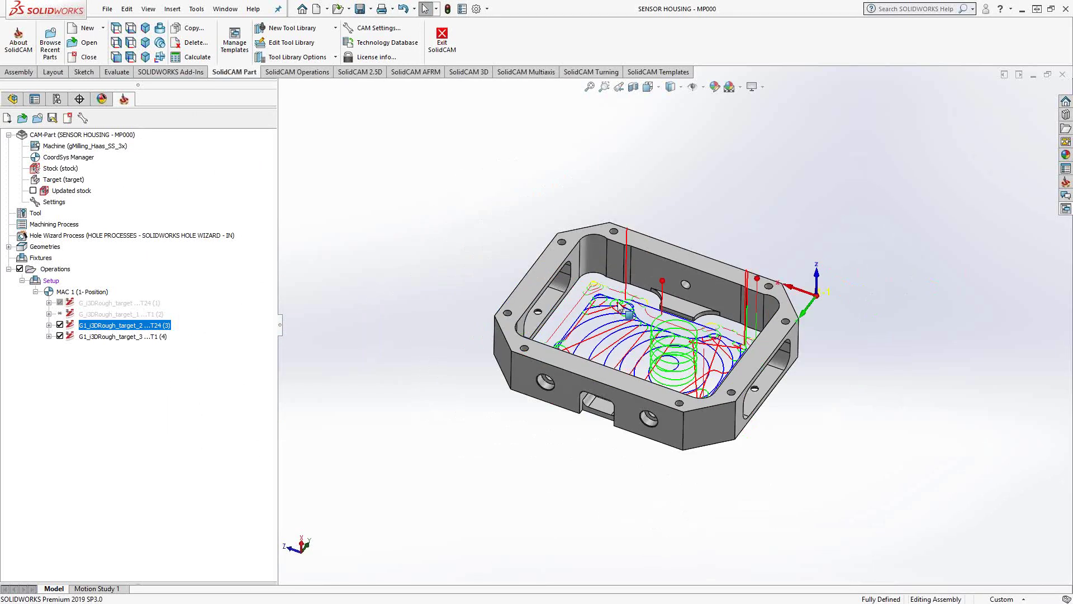
middle_drag(615, 322, 578, 274)
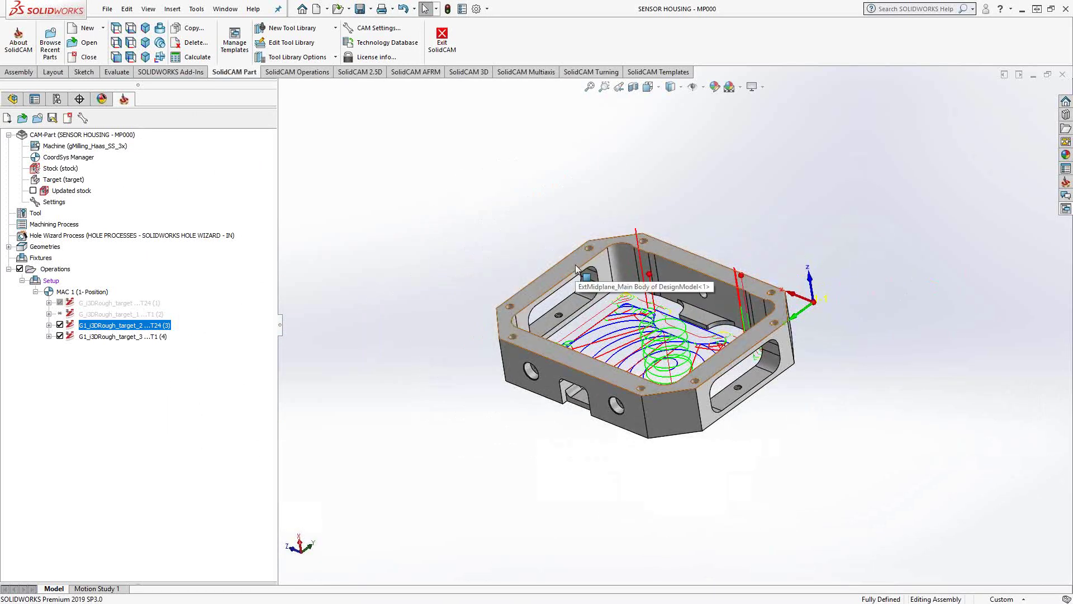